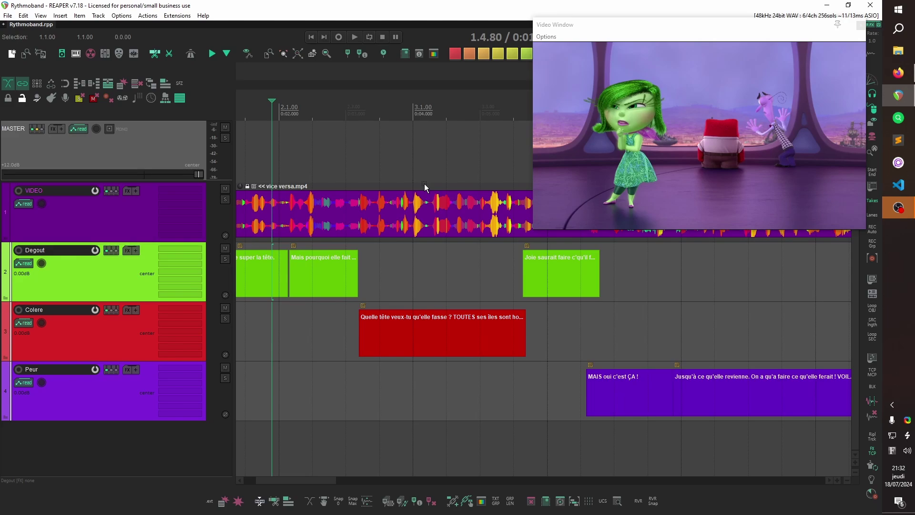
# - Insert an empty item on the Colere track beneath the first Degout line, spanning from 1.2.20 to 2.1.62
pyautogui.hscroll(-3, 424, 184)
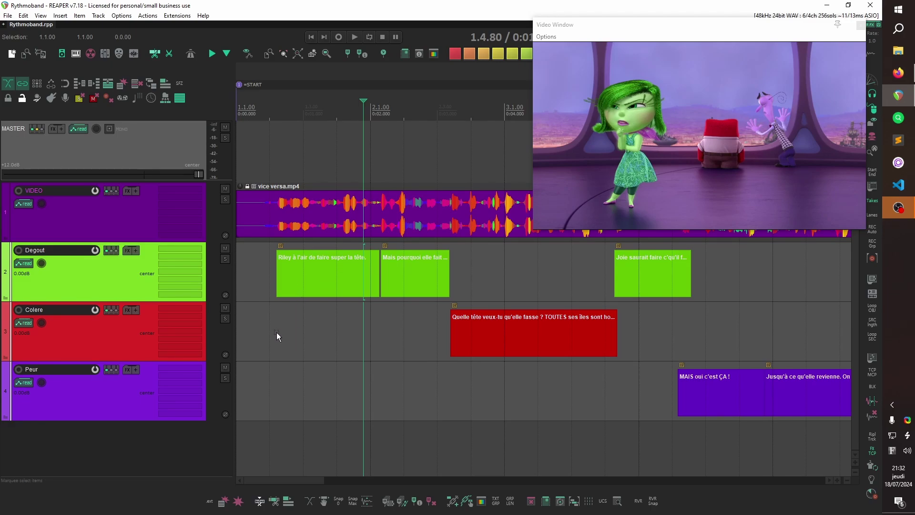
pyautogui.moveTo(276, 332); pyautogui.dragTo(392, 334)
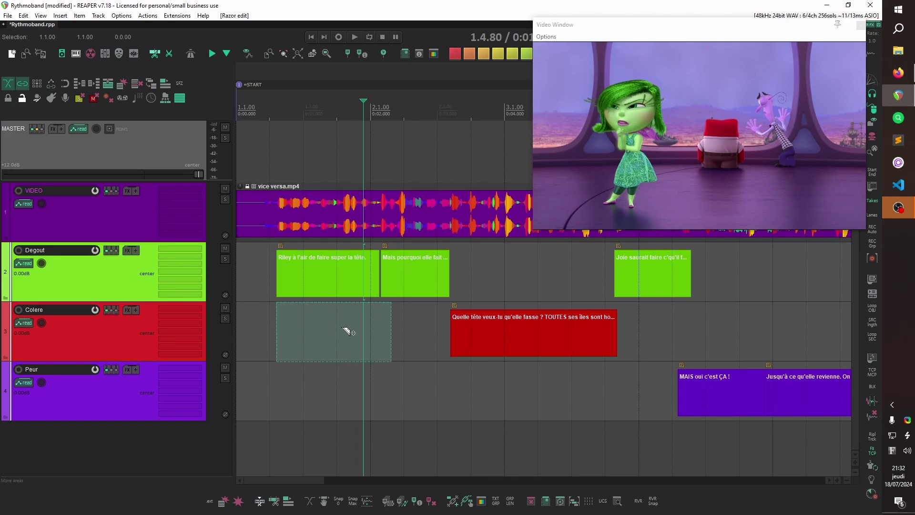
pyautogui.click(60, 15)
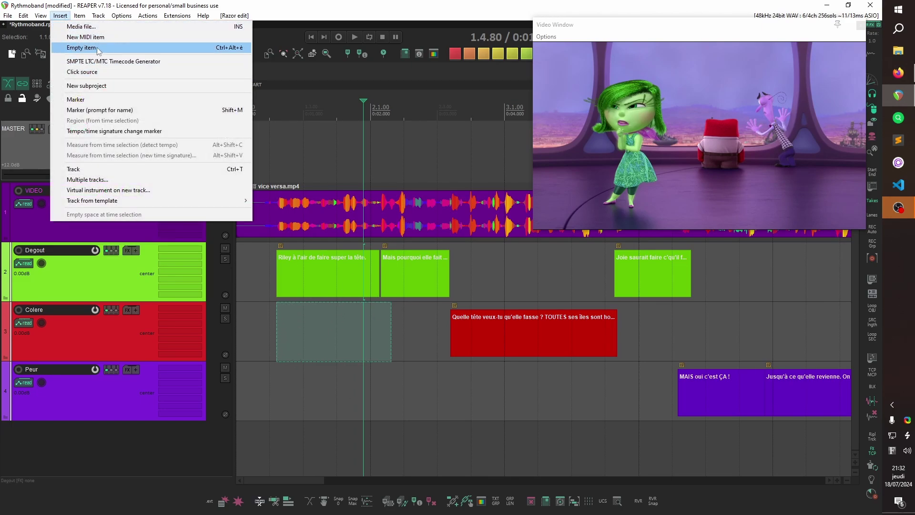
pyautogui.click(82, 48)
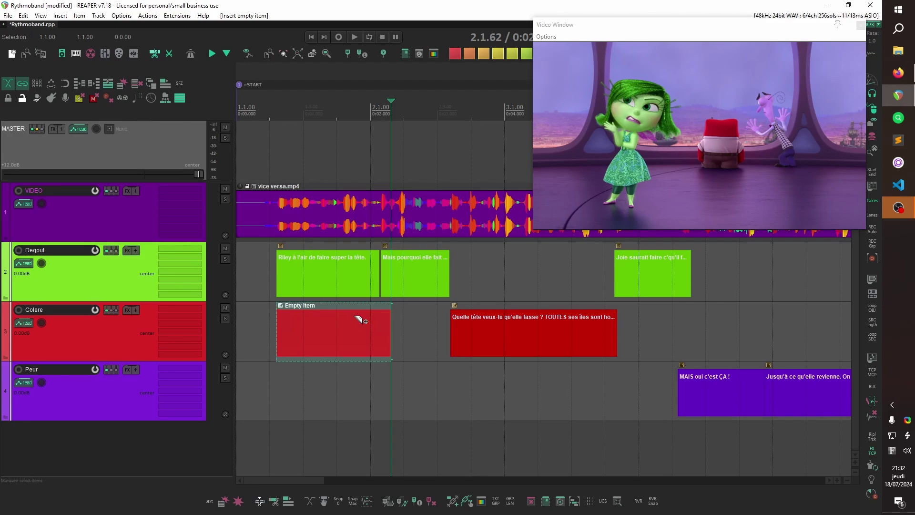
pyautogui.click(346, 344)
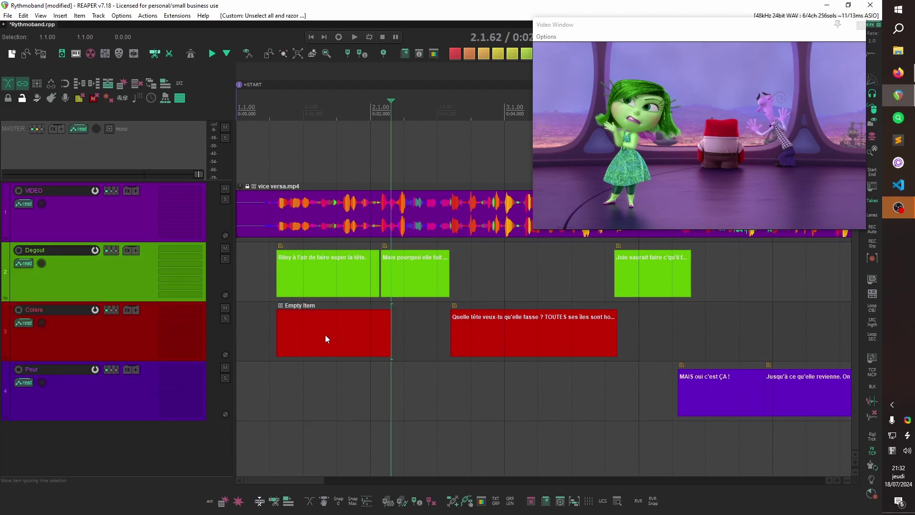
# - Try splitting the empty Colere item, and copy it onto the Peur track before removing the copy
pyautogui.press('s')
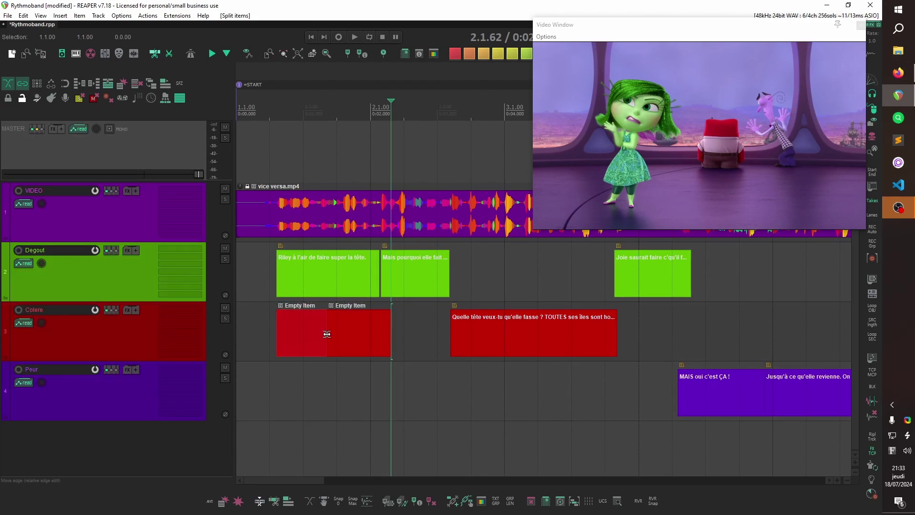
pyautogui.click(327, 333)
pyautogui.moveTo(319, 318); pyautogui.dragTo(441, 380)
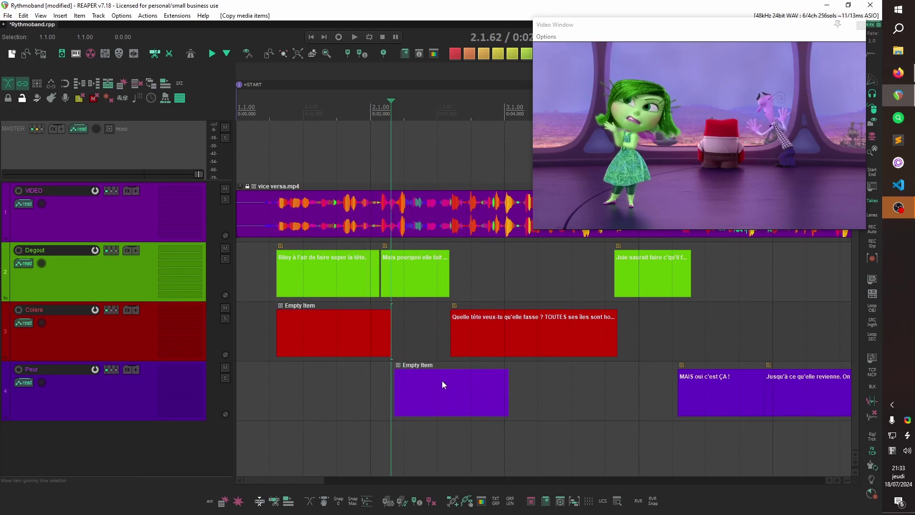
pyautogui.keyDown('alt'); pyautogui.click(435, 386); pyautogui.keyUp('alt')
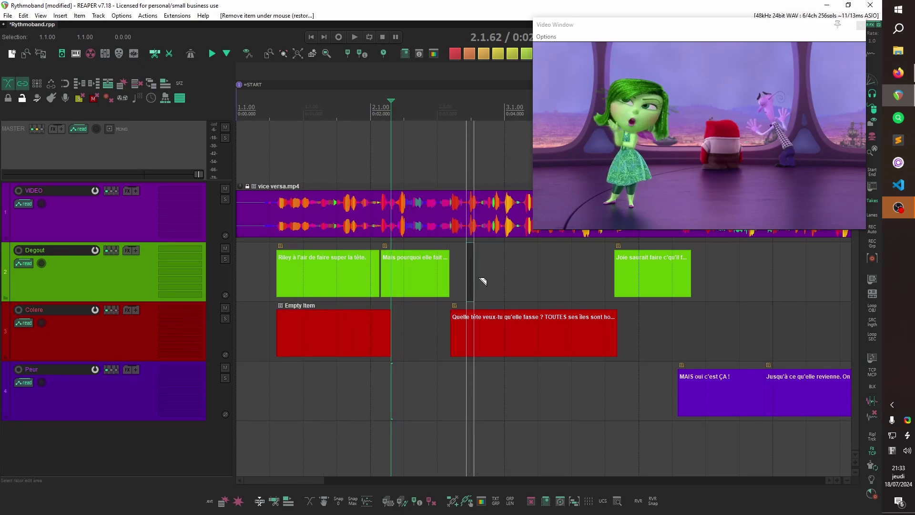
# - Insert an empty item on the Degout track in the gap between its second and third lines, ending at 3.1.99
pyautogui.moveTo(473, 281); pyautogui.dragTo(533, 289)
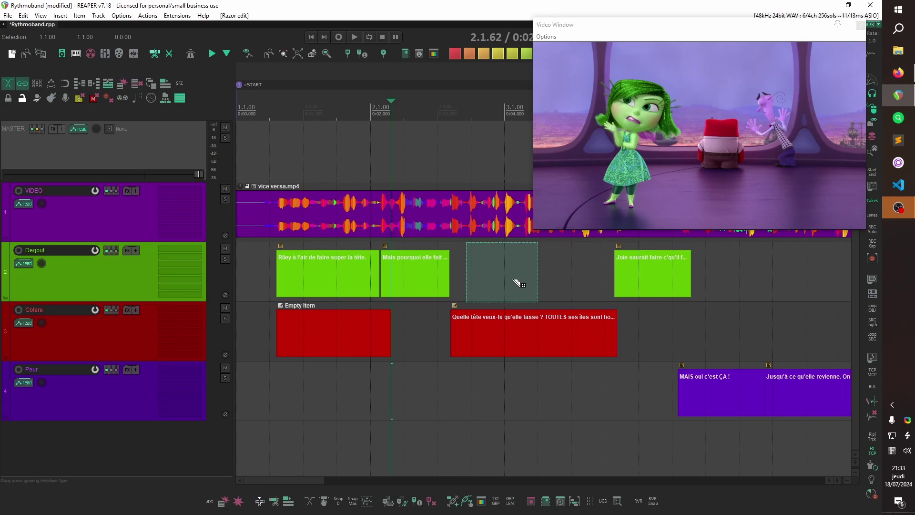
pyautogui.press('ctrl+Insert')
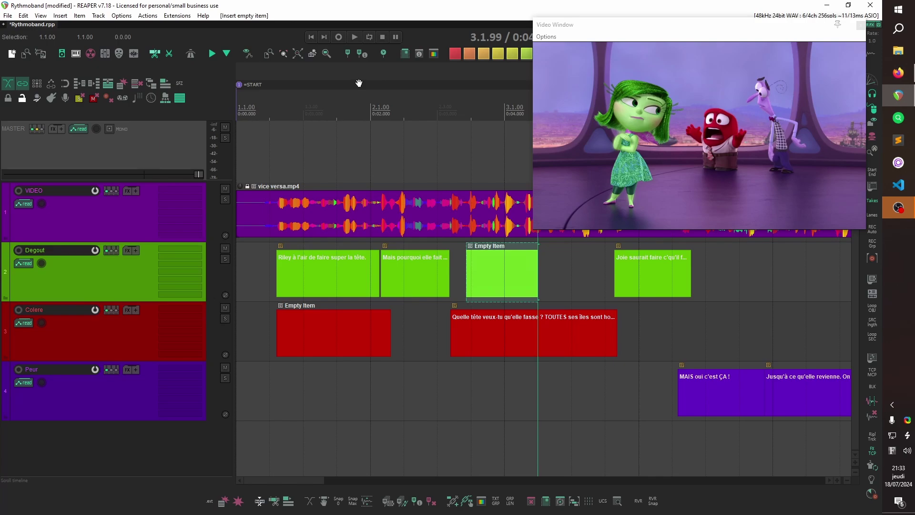
pyautogui.press('Escape')
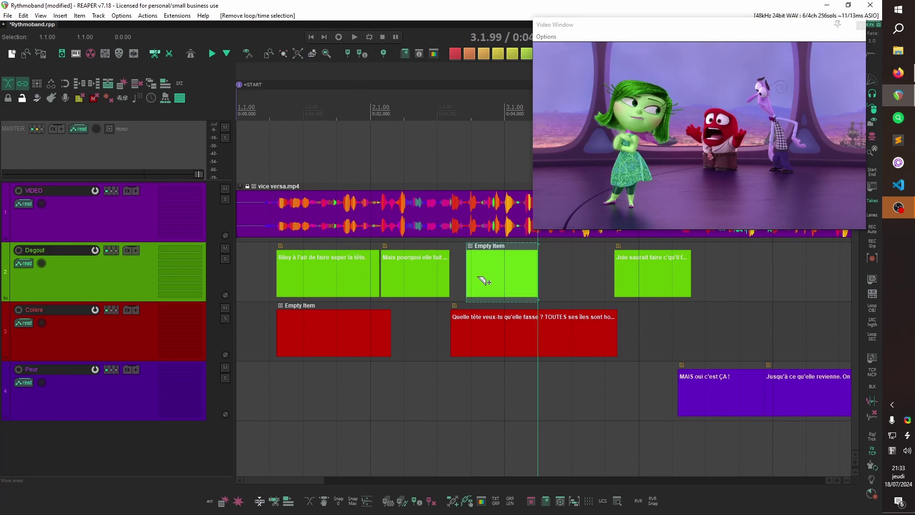
# - Set the notes of the Colere track's empty item to "Riley a l'air de faire super la tête."
pyautogui.doubleClick(482, 280)
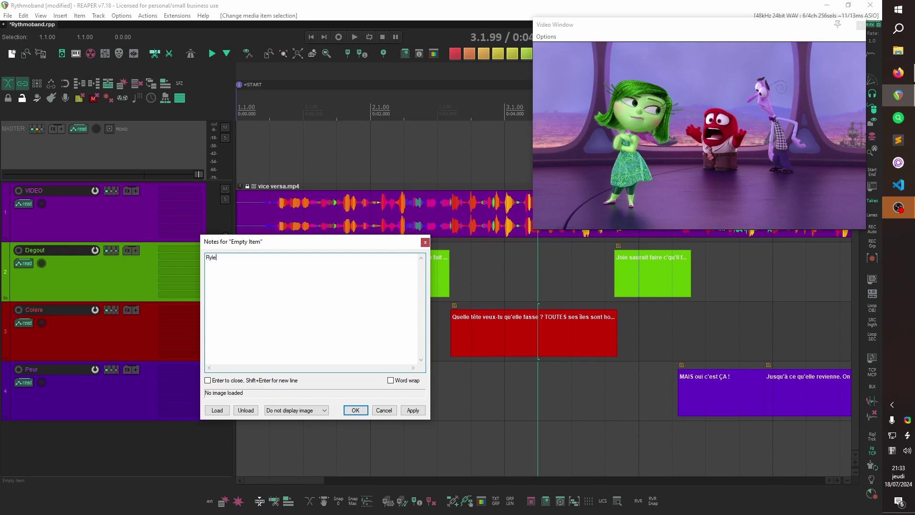
pyautogui.press('BackSpace')
pyautogui.press('BackSpace')
pyautogui.press('BackSpace')
pyautogui.write("iley a l'air de faire super la tête")
pyautogui.click(413, 410)
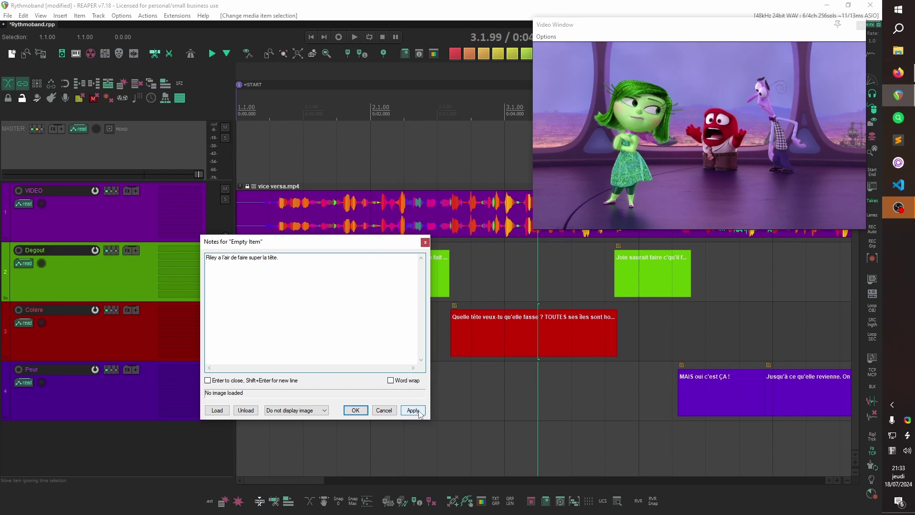
pyautogui.click(355, 411)
# - Play the video from 1.2.20 and shorten the first Colere item so it ends with the spoken line
pyautogui.click(273, 95)
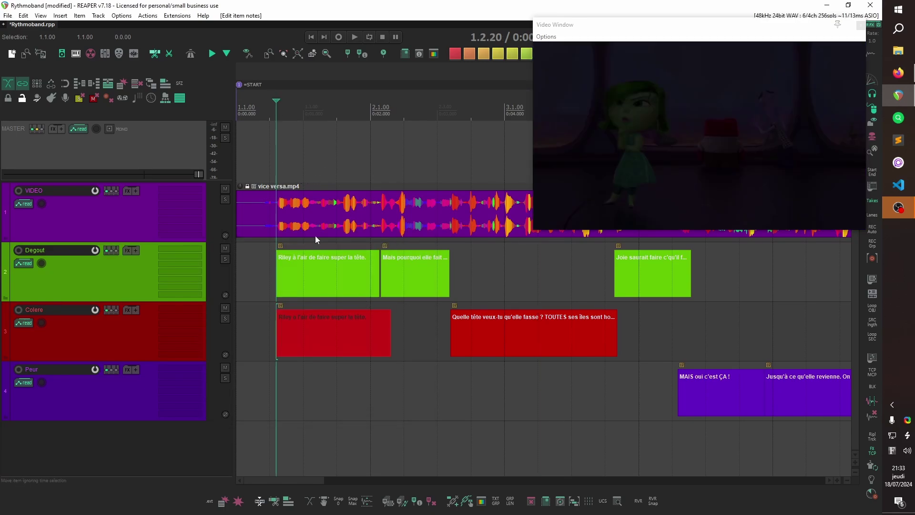
pyautogui.press('space')
pyautogui.press('space')
pyautogui.press('space')
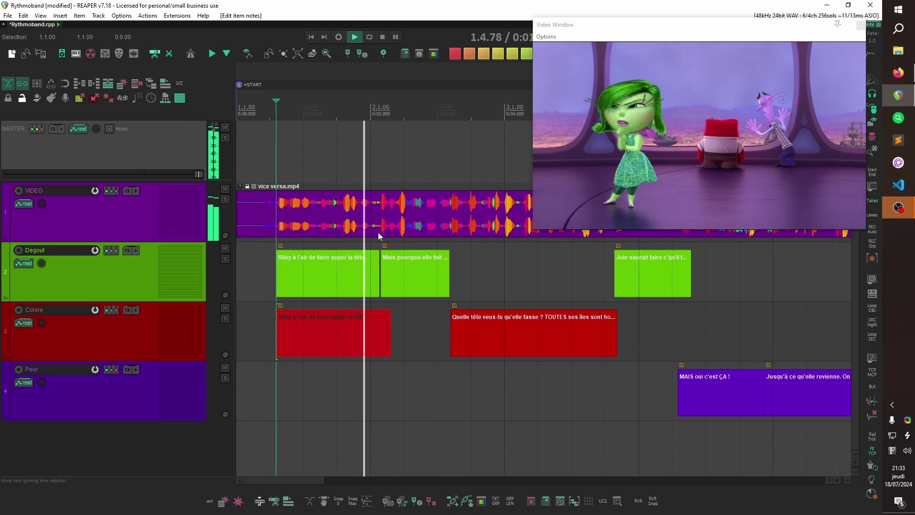
pyautogui.press('space')
pyautogui.moveTo(391, 331)
pyautogui.mouseDown()
pyautogui.moveTo(365, 336)
pyautogui.moveTo(378, 338)
pyautogui.mouseUp()
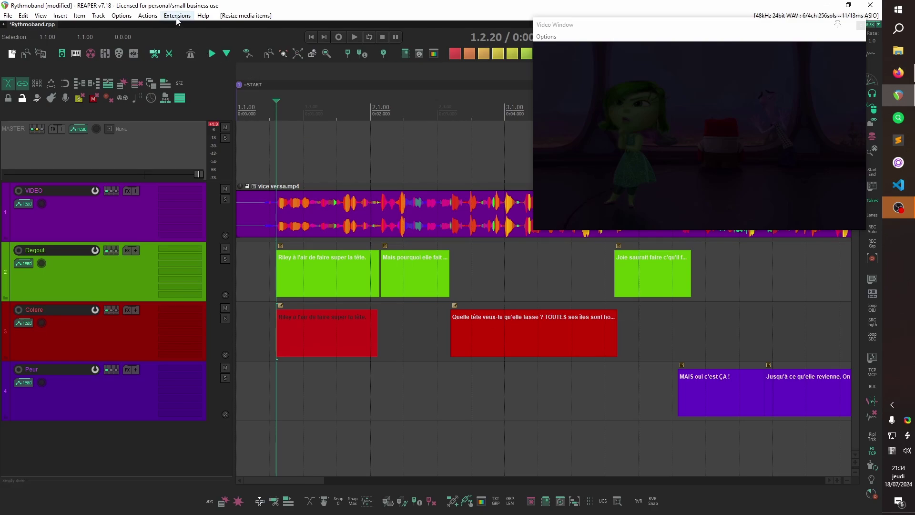
# - Open the SWS/S&M Notes window on item notes and place it over the timeline, clear of the video
pyautogui.click(177, 18)
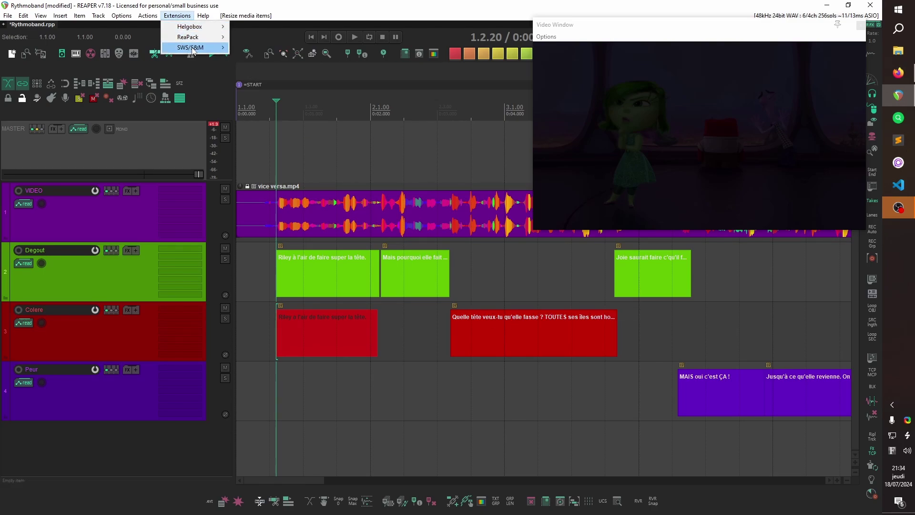
pyautogui.moveTo(192, 50)
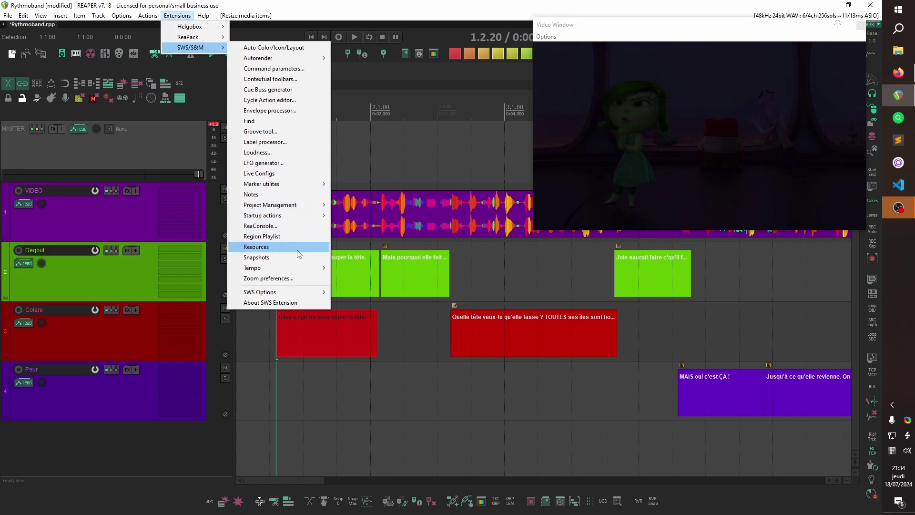
pyautogui.click(251, 194)
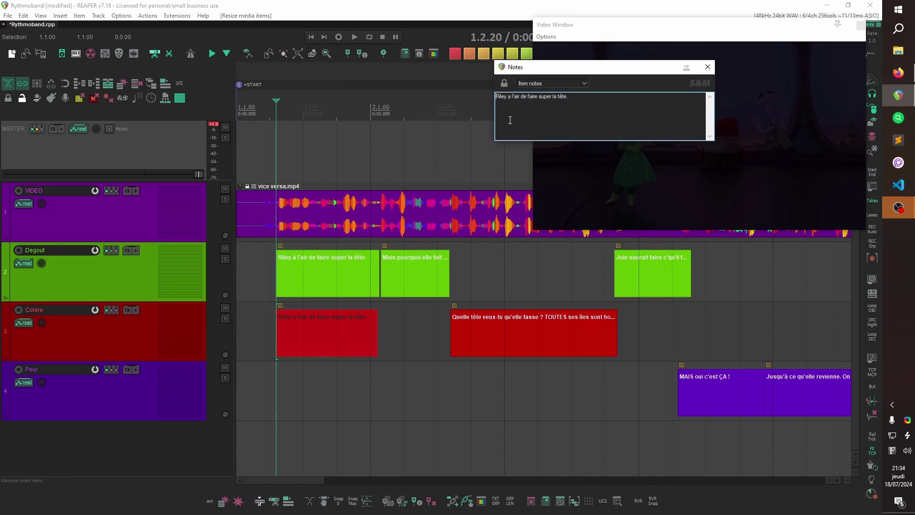
pyautogui.moveTo(628, 67); pyautogui.dragTo(377, 55)
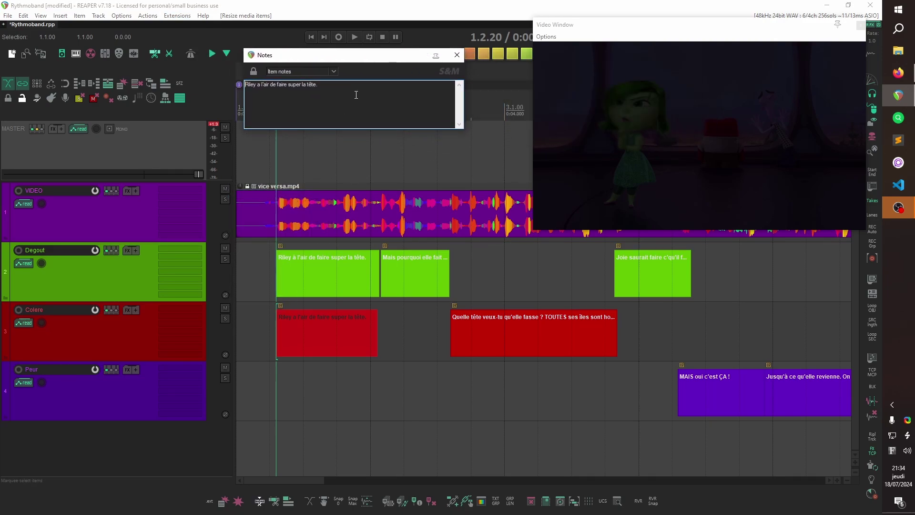
# - View the notes of the Colere item beginning "Quelle tête veux-tu", and delete the "Riley a l'air" item from the Colere track
pyautogui.click(522, 339)
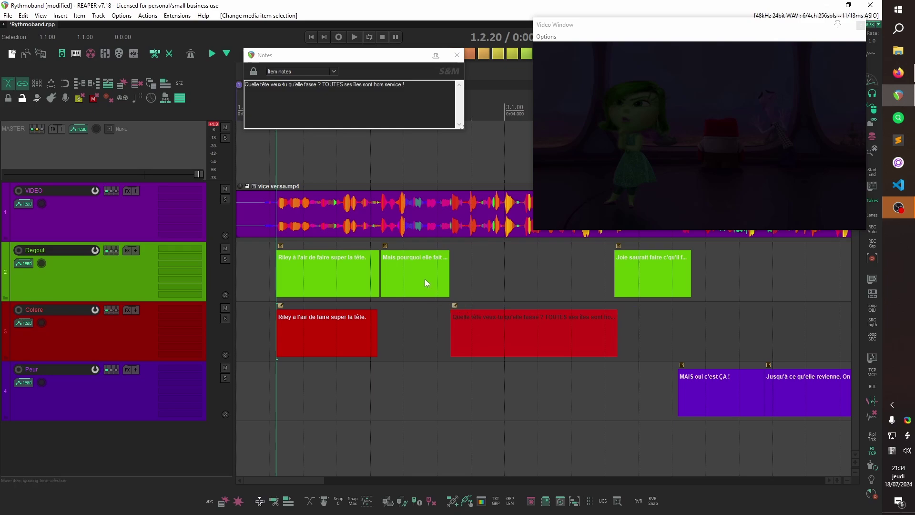
pyautogui.click(470, 327)
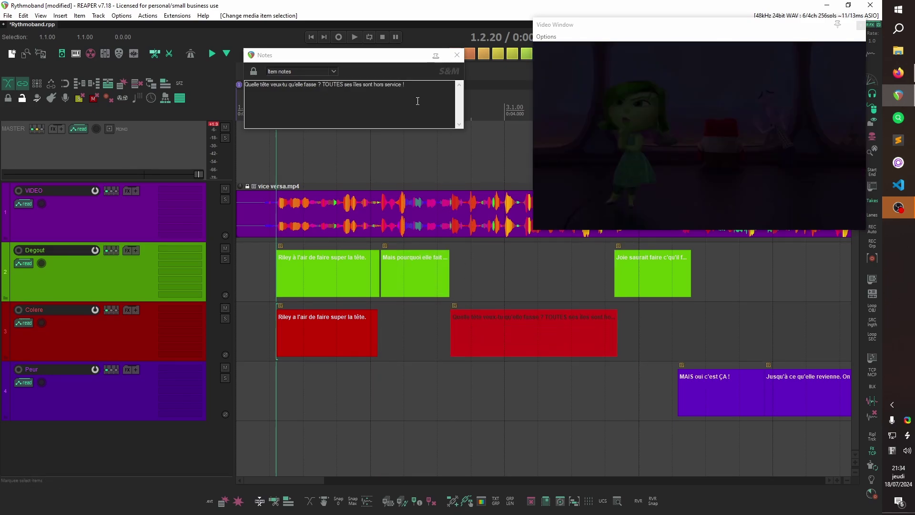
pyautogui.click(418, 100)
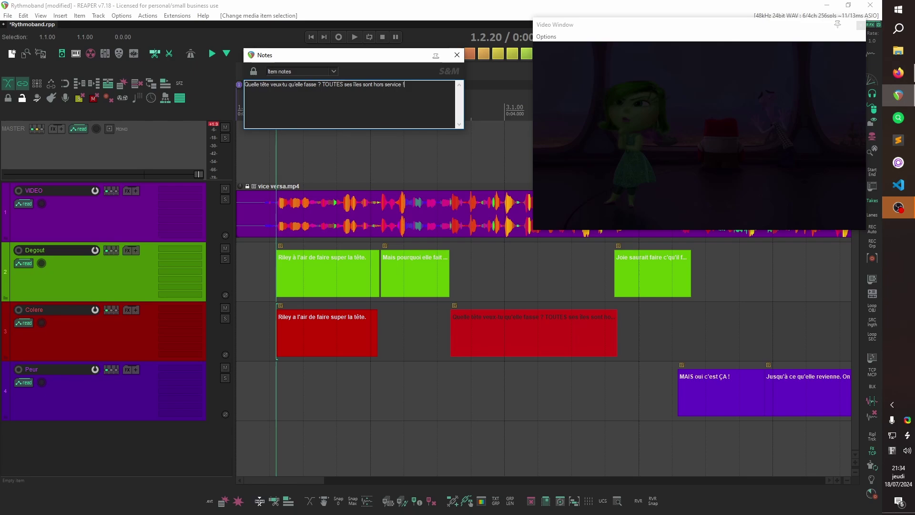
pyautogui.keyDown('alt'); pyautogui.click(344, 333); pyautogui.keyUp('alt')
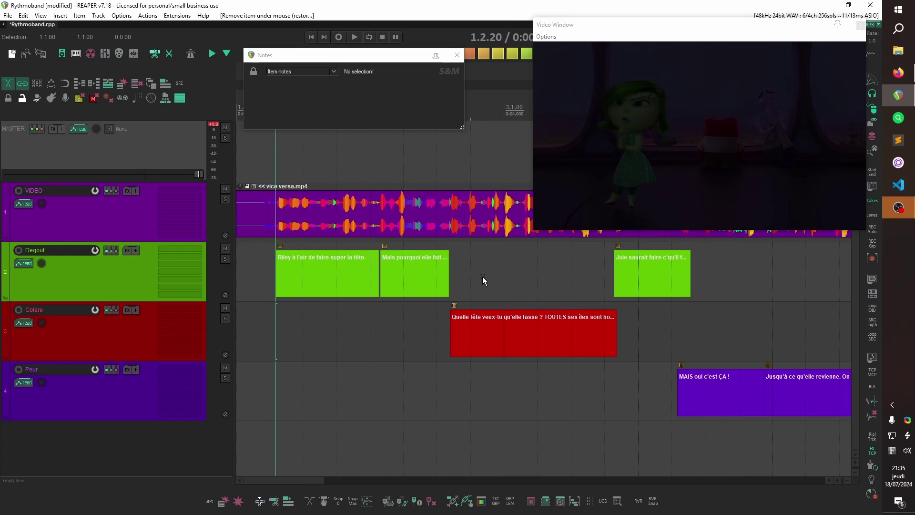
# - Switch to Firefox, shrink its window to a strip below the video, and load the web interface at localhost:9898
pyautogui.click(898, 72)
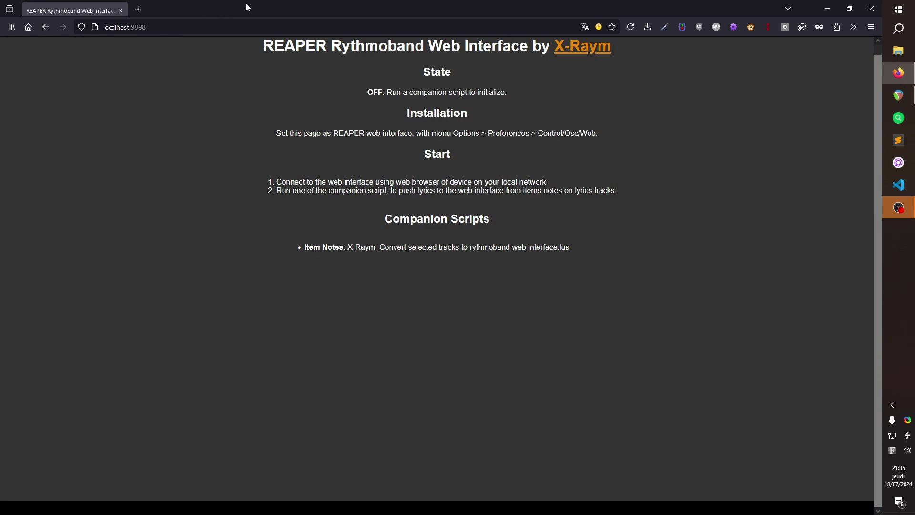
pyautogui.moveTo(247, 7); pyautogui.dragTo(268, 359)
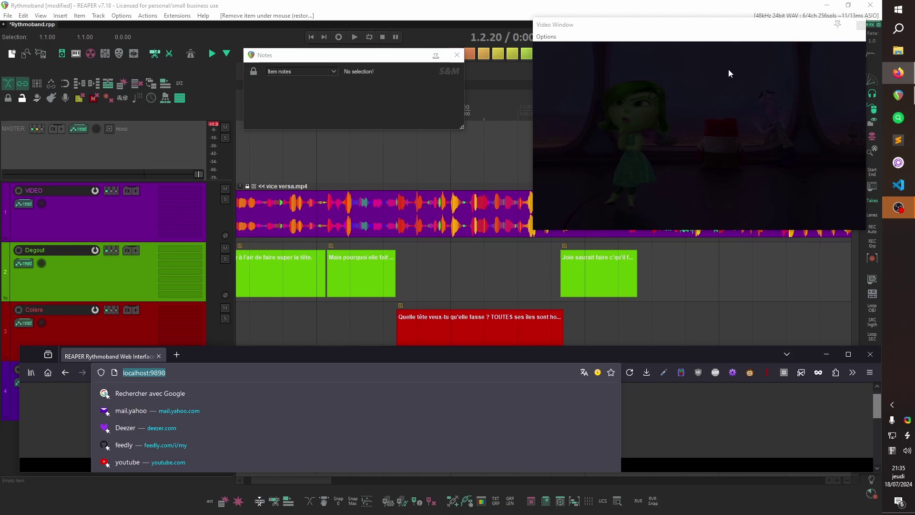
pyautogui.press('End')
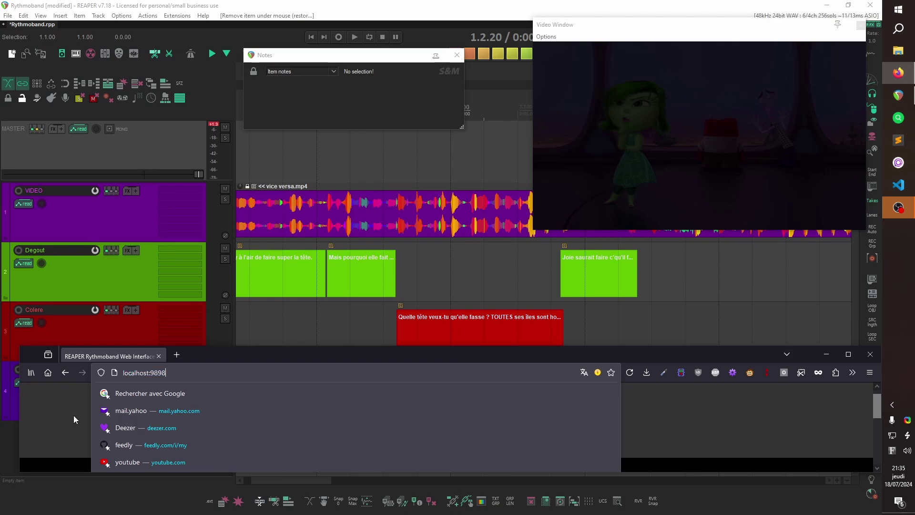
pyautogui.press('Return')
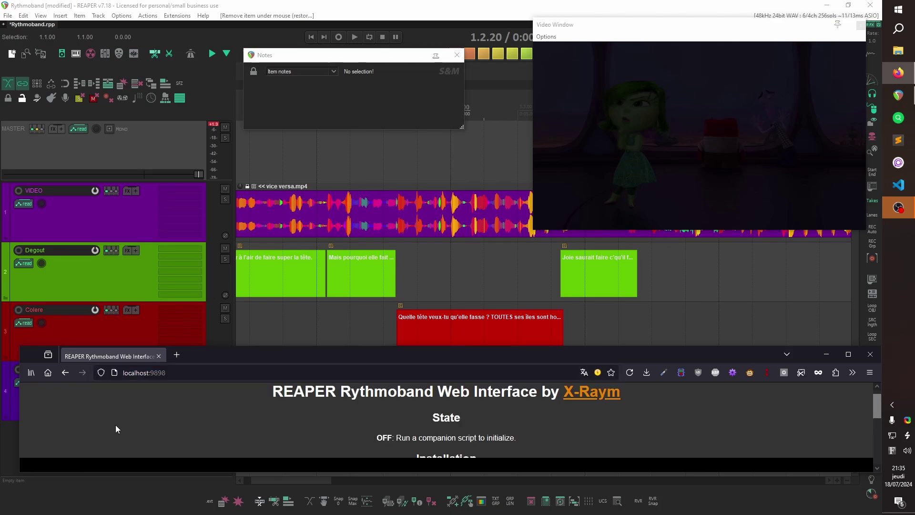
# - Back in REAPER, run the X-Raym rythmoband web interface conversion script on the Degout, Colere and Peur tracks, and show the result in Firefox
pyautogui.click(143, 291)
pyautogui.keyDown('shift'); pyautogui.click(70, 403); pyautogui.keyUp('shift')
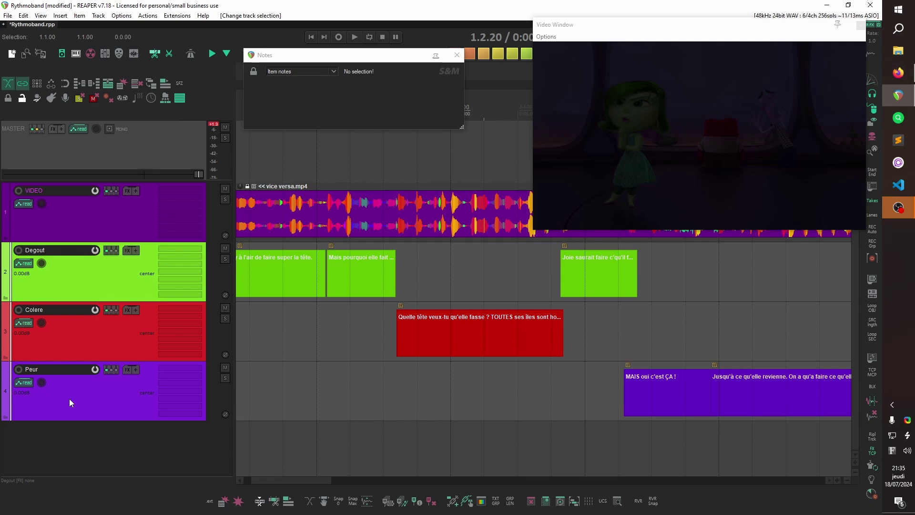
pyautogui.hotkey('ctrl', 'space')
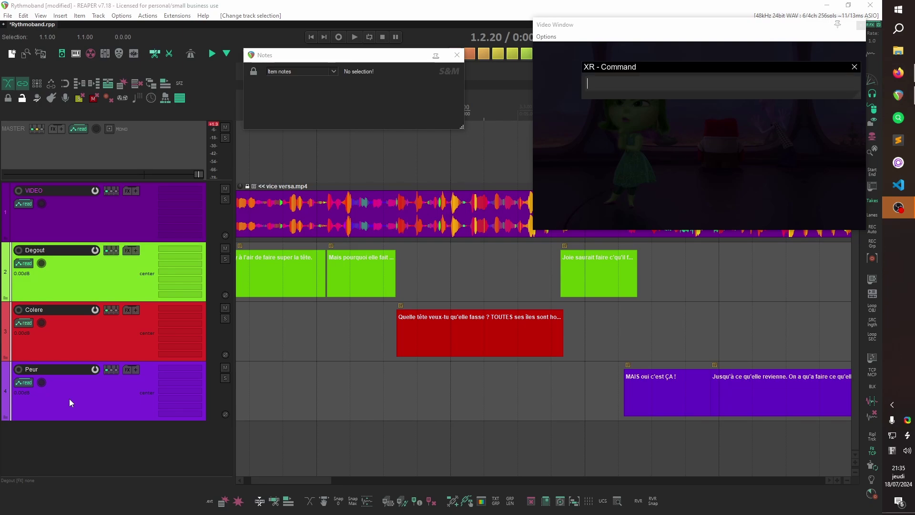
pyautogui.write('rythmoba')
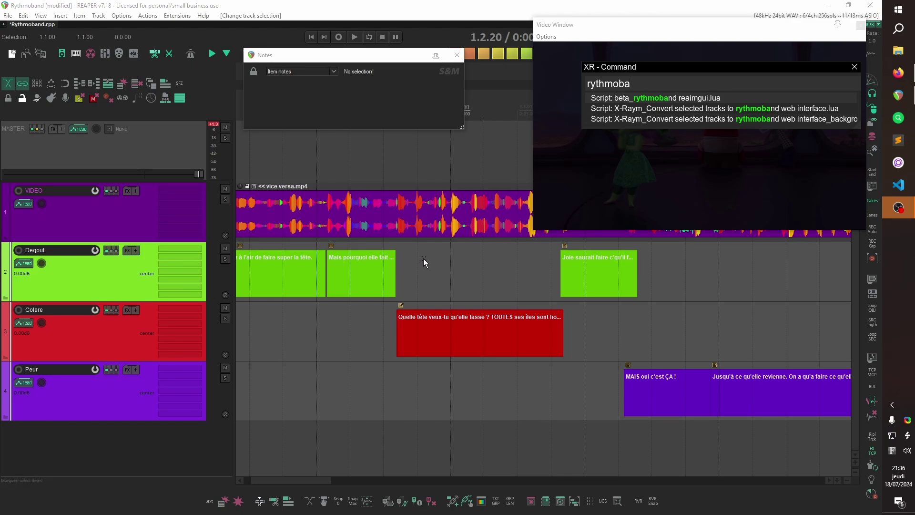
pyautogui.hotkey('alt', 'Tab')
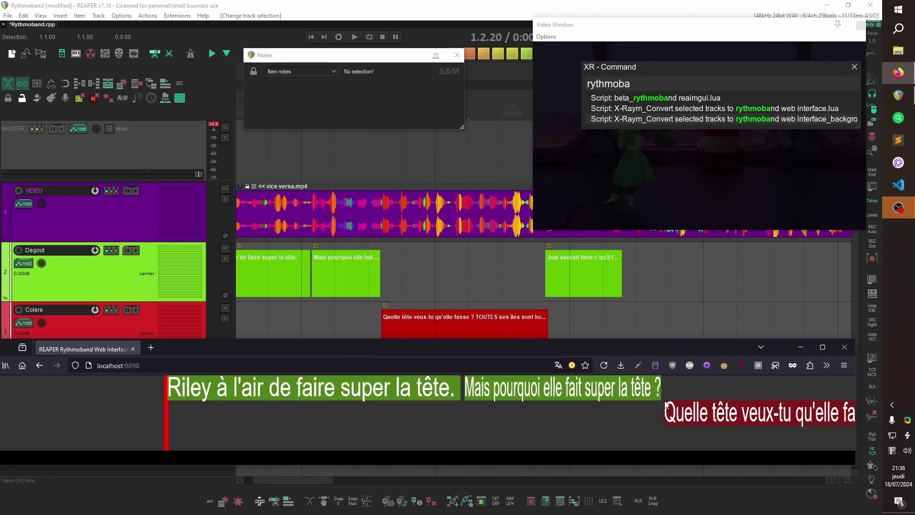
# - Move REAPER's edit cursor to 3.2.20, close the command search, and bring the Firefox rythmoband page back into view
pyautogui.click(475, 102)
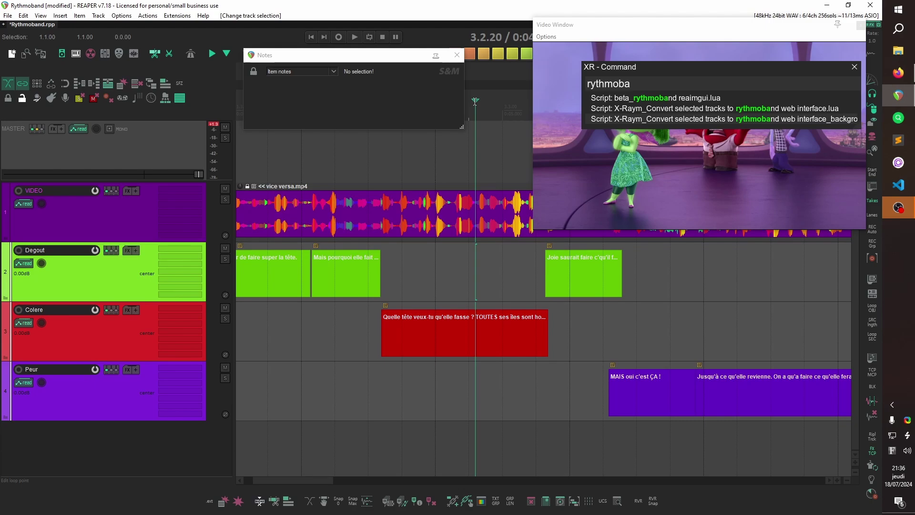
pyautogui.click(854, 67)
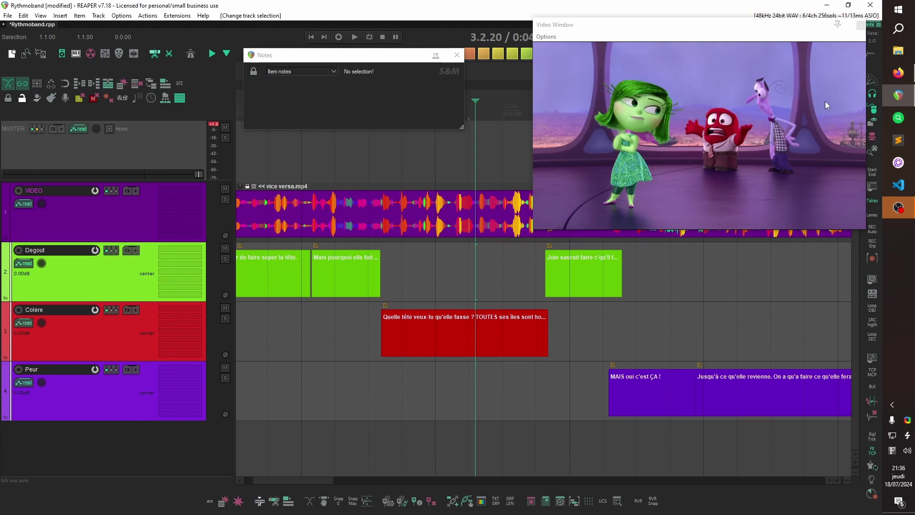
pyautogui.click(899, 72)
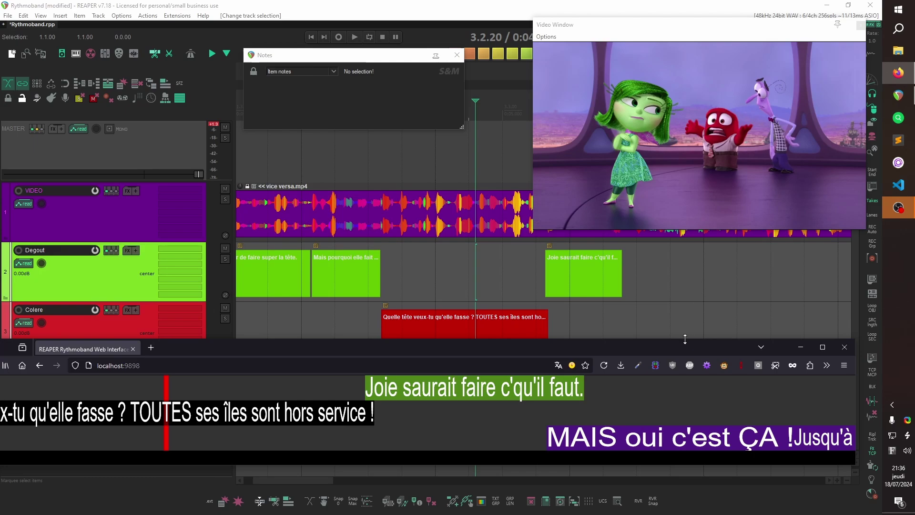
# - Keep the Firefox rythmoband window always in front using the Devant option, and play the REAPER project to check the scrolling text
pyautogui.click(893, 406)
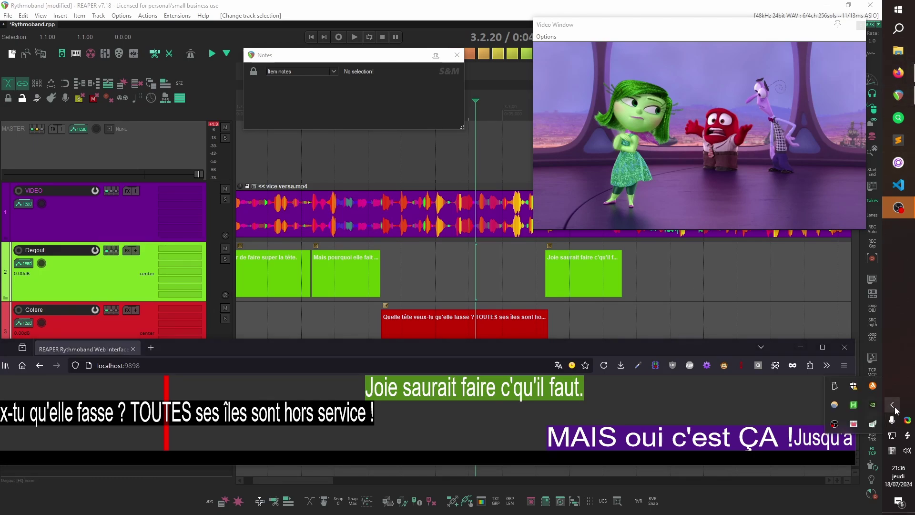
pyautogui.moveTo(730, 347); pyautogui.dragTo(757, 348)
pyautogui.moveTo(817, 348)
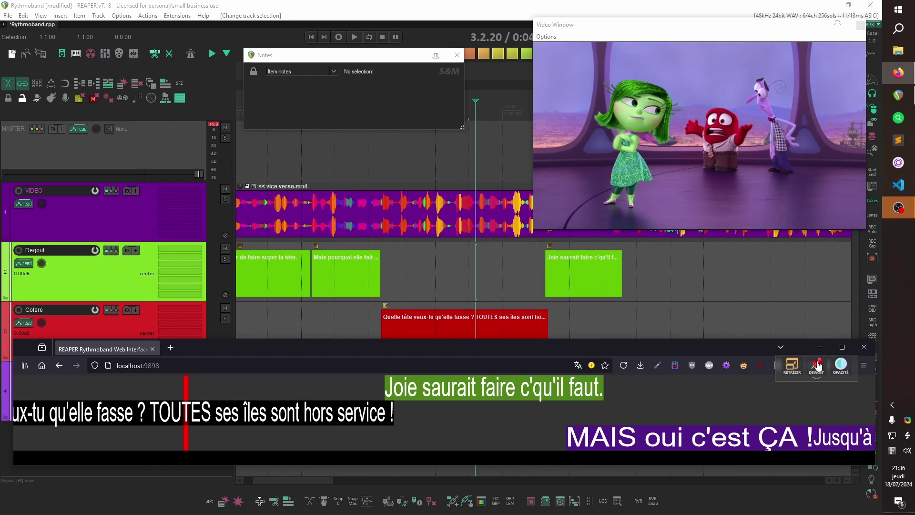
pyautogui.click(460, 162)
pyautogui.press('space')
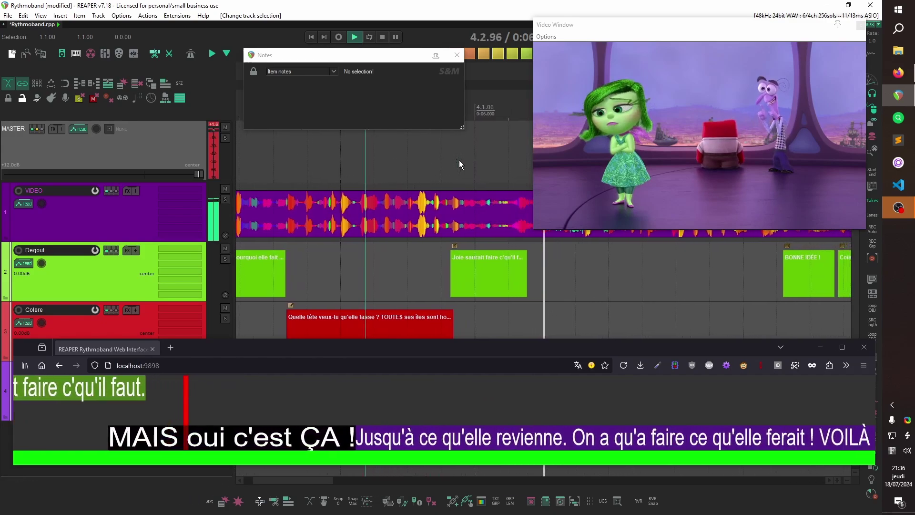
pyautogui.press('space')
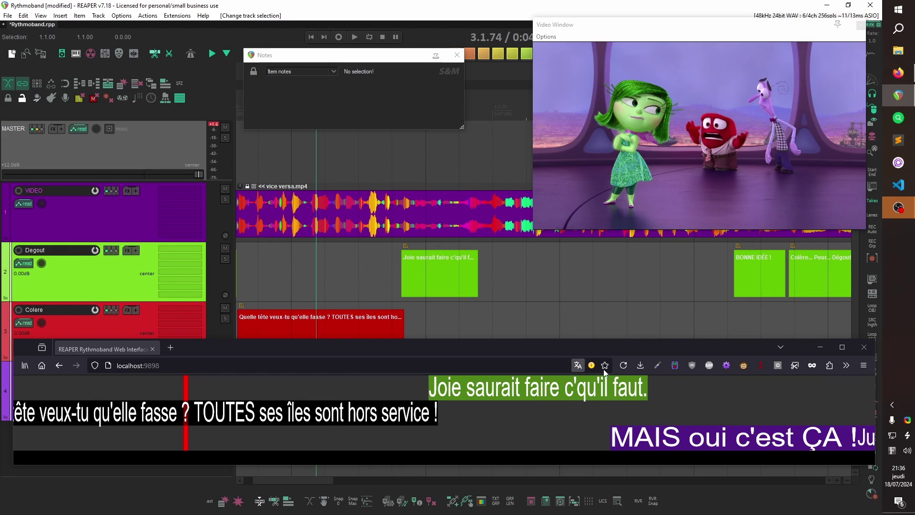
# - Turn the current rythmoband browser window into a frameless one with FramelessApp, and place it slightly lower over the tracks
pyautogui.click(830, 366)
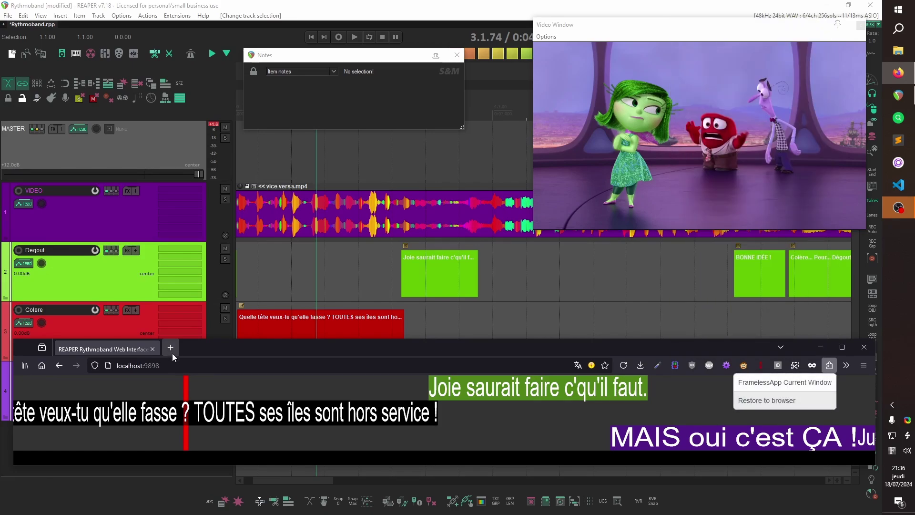
pyautogui.click(776, 384)
pyautogui.moveTo(146, 356); pyautogui.dragTo(144, 366)
# - Set the frameless rythmoband window to stay in front with Devant, and briefly play the REAPER project from 3.2.68
pyautogui.click(345, 253)
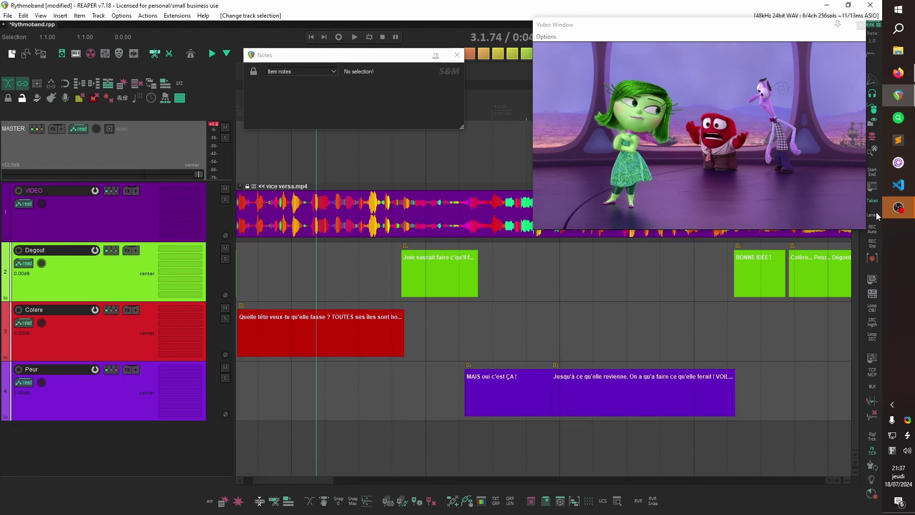
pyautogui.click(896, 73)
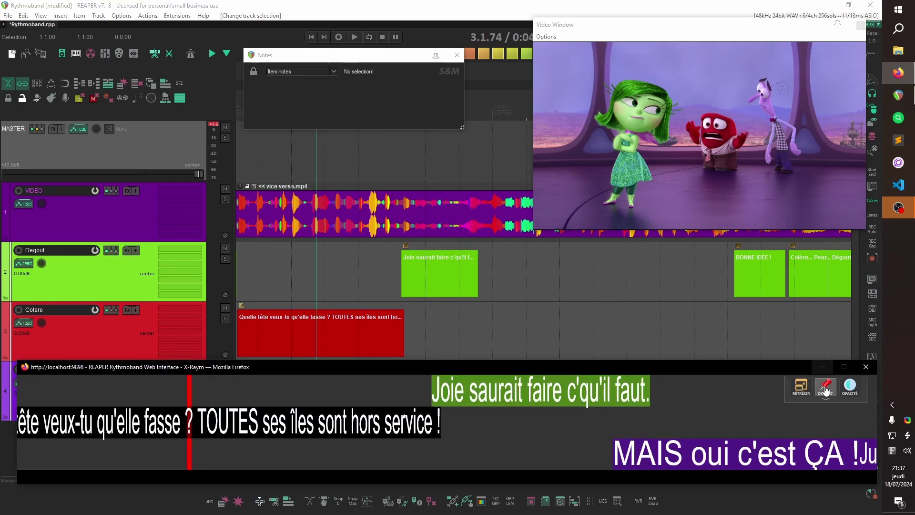
pyautogui.click(348, 273)
pyautogui.press('space')
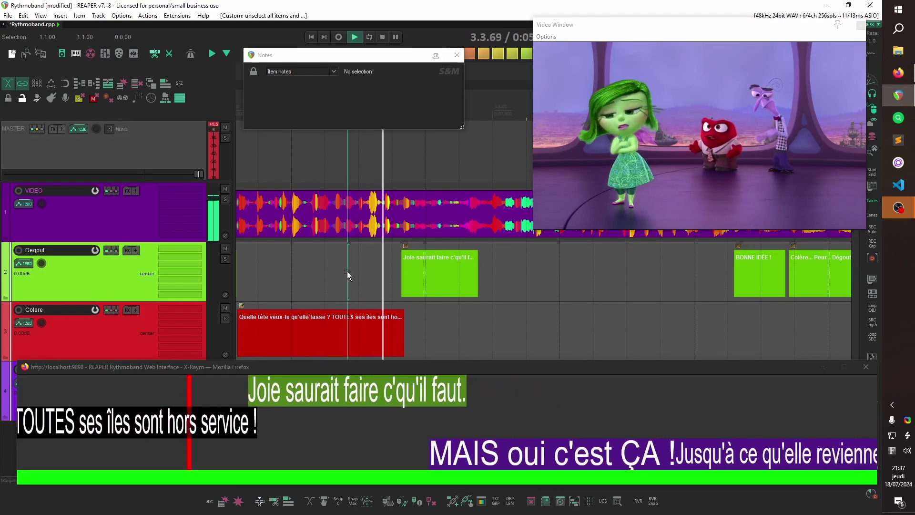
pyautogui.press('space')
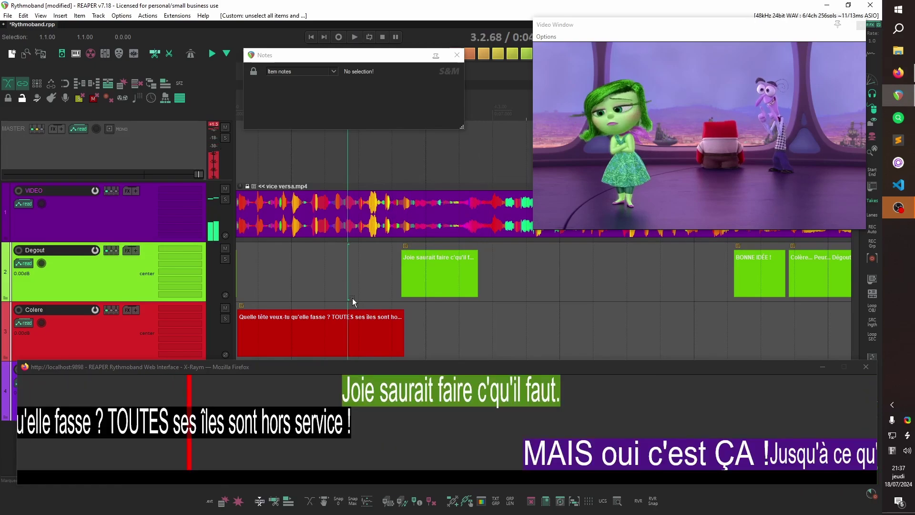
# - Hide the rythmoband window's title bar and resize it into a low, slightly narrower strip beneath the Peur item
pyautogui.moveTo(25, 369); pyautogui.dragTo(15, 371)
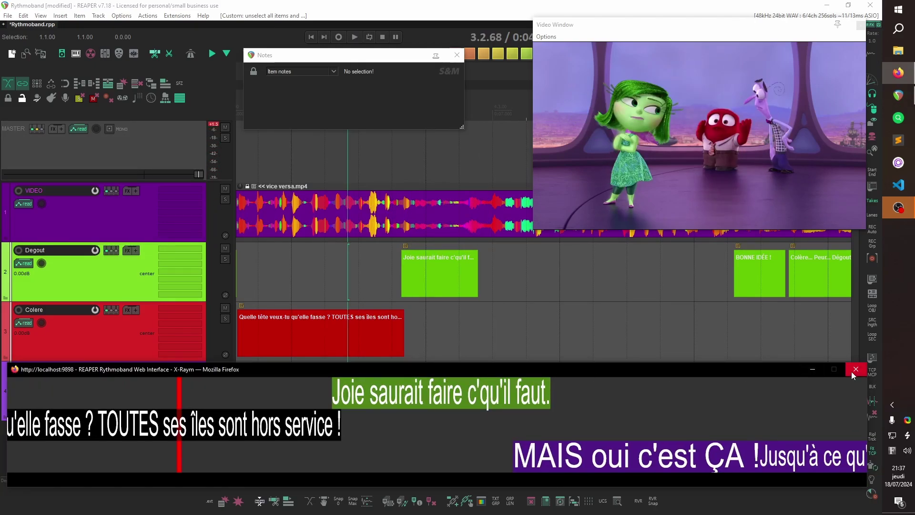
pyautogui.doubleClick(684, 367)
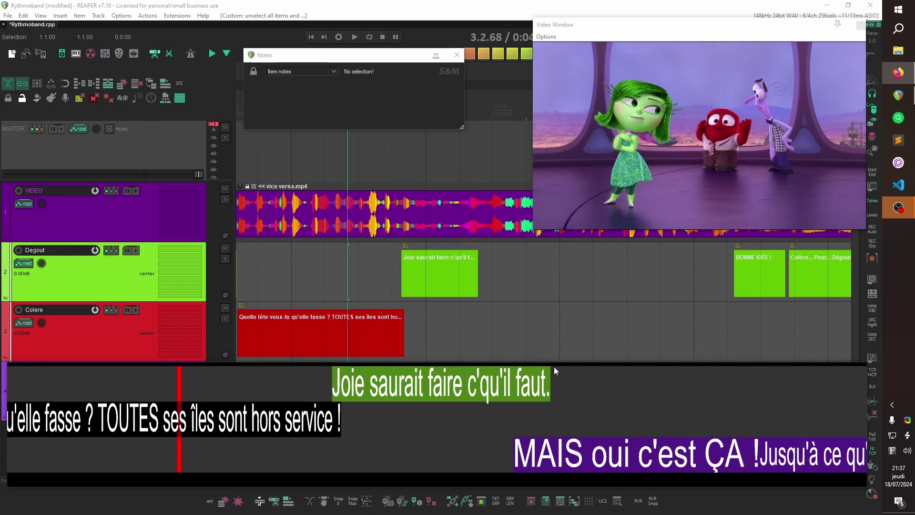
pyautogui.moveTo(554, 363); pyautogui.dragTo(553, 401)
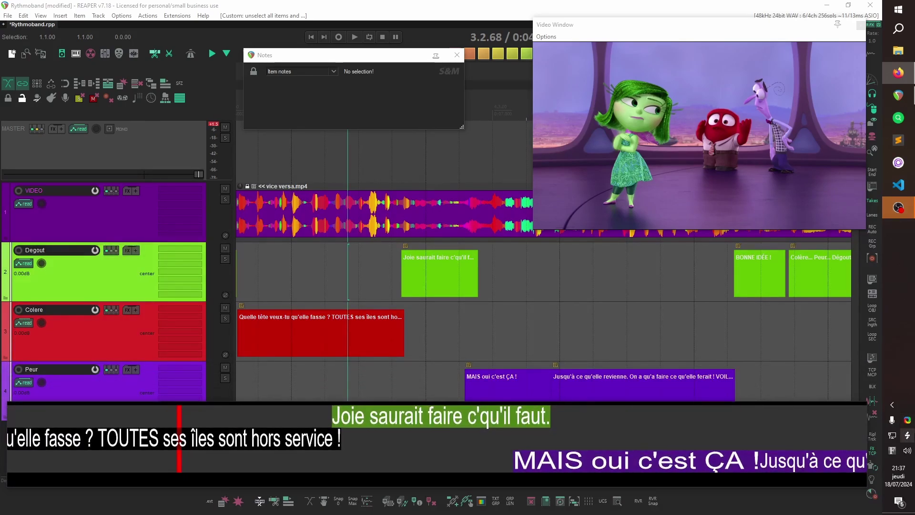
pyautogui.moveTo(868, 431); pyautogui.dragTo(850, 431)
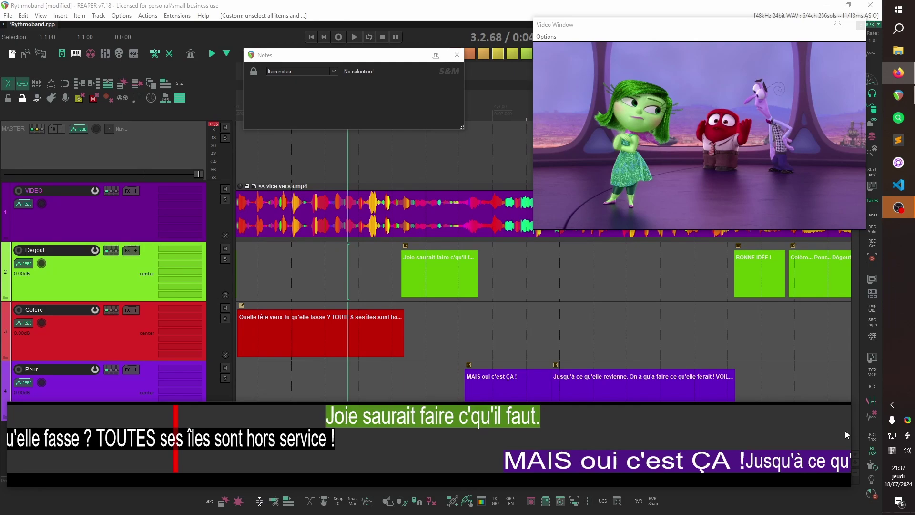
pyautogui.moveTo(2, 441); pyautogui.dragTo(0, 441)
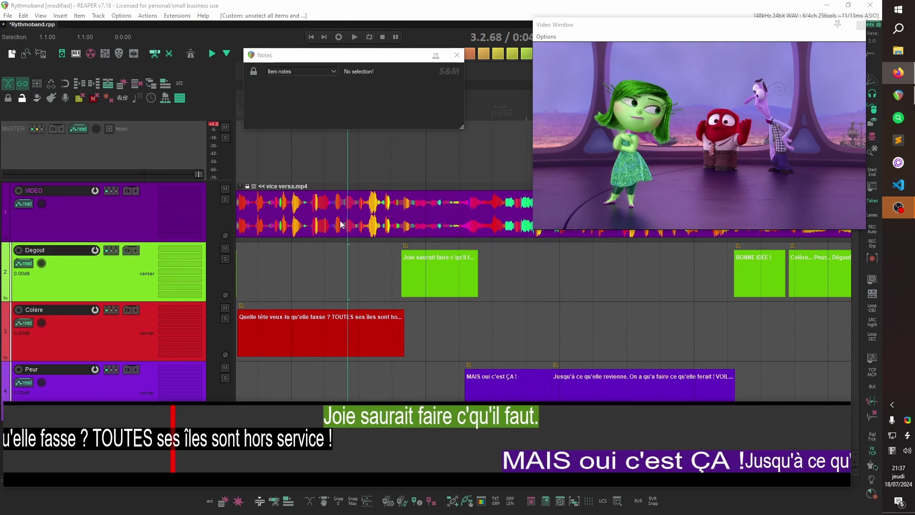
pyautogui.click(340, 264)
pyautogui.press('space')
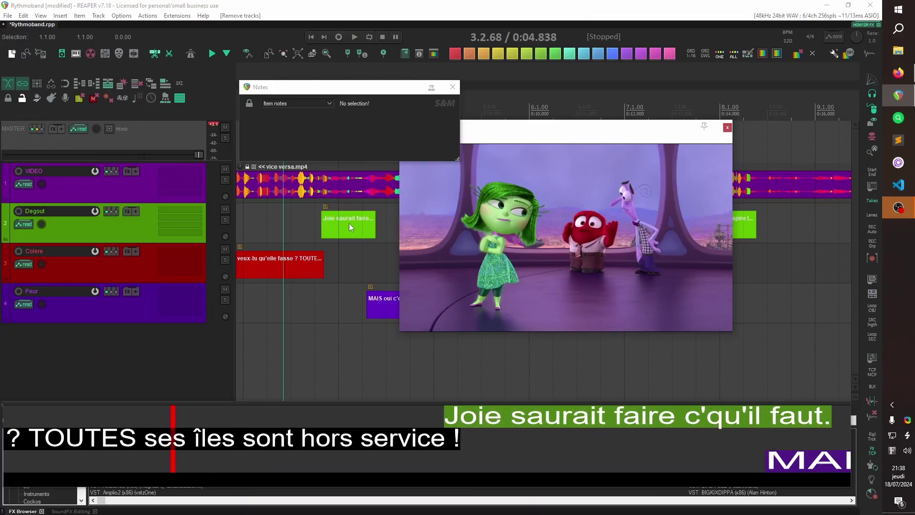
# - Add a new track below Peur and arm it for recording with mono Input 2
pyautogui.doubleClick(142, 352)
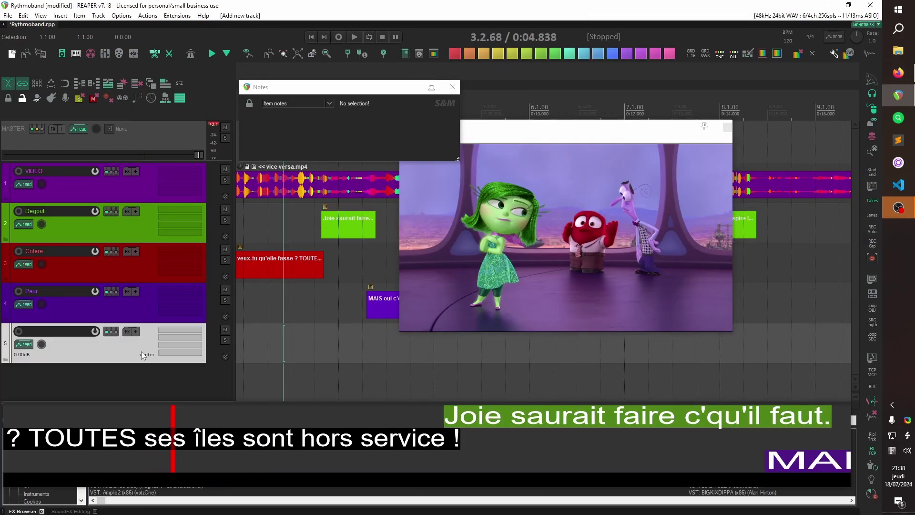
pyautogui.click(18, 330)
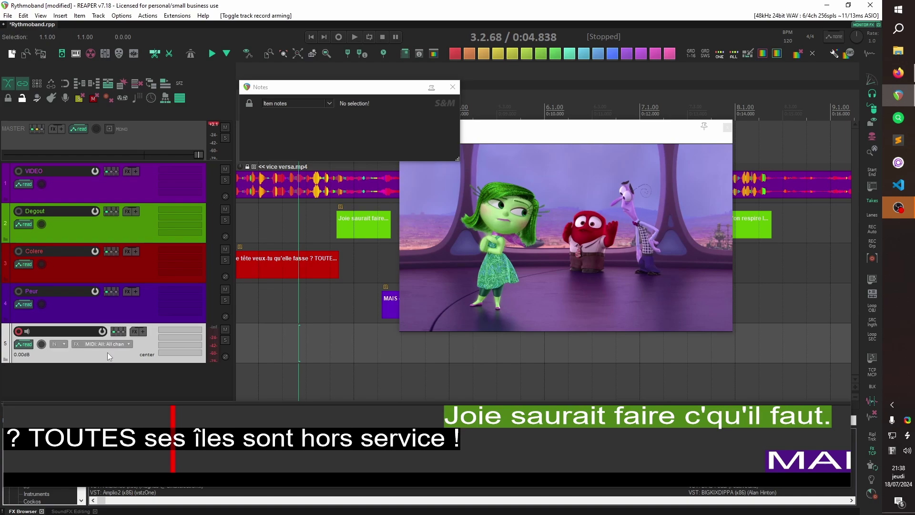
pyautogui.click(111, 344)
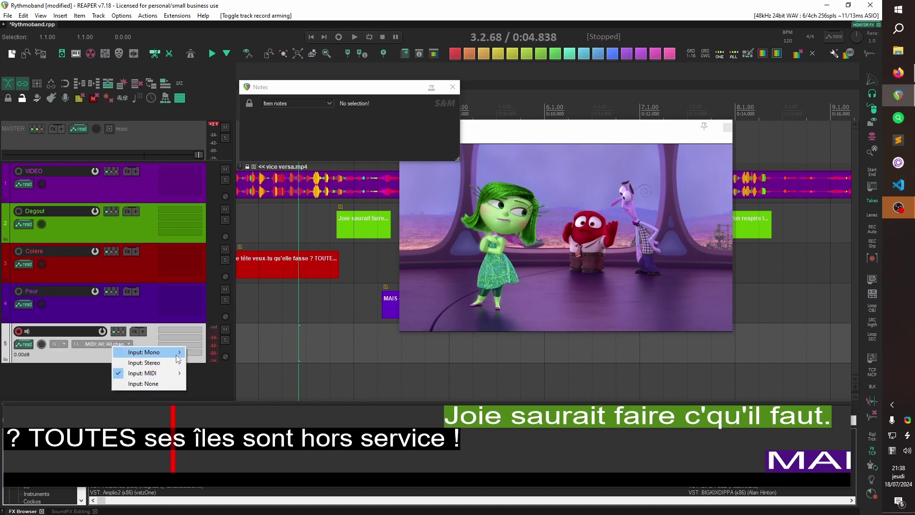
pyautogui.moveTo(157, 351)
pyautogui.click(207, 138)
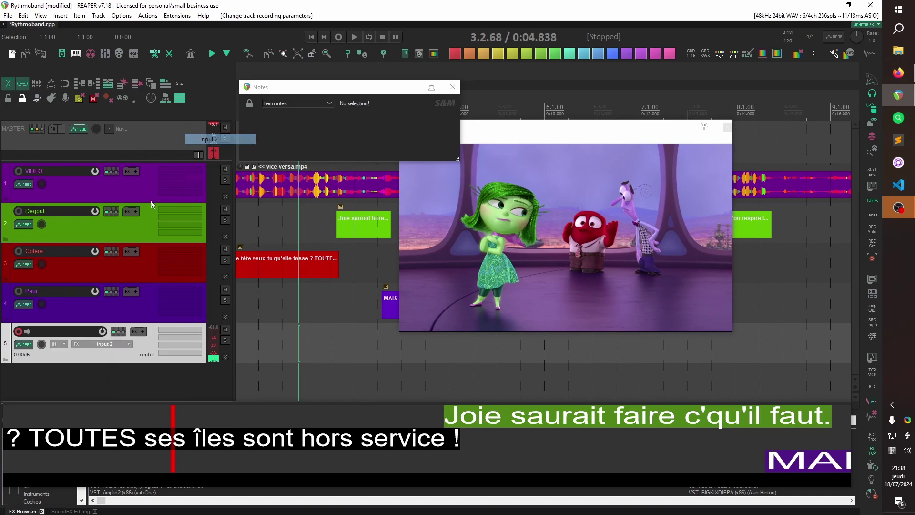
# - Turn off record monitoring on the new track and record a voice take on it from 3.2.68
pyautogui.click(27, 332)
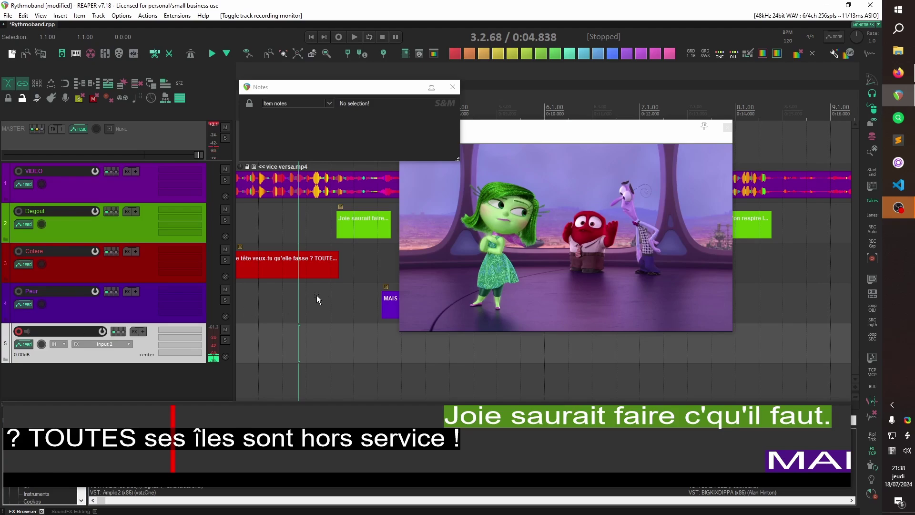
pyautogui.click(341, 36)
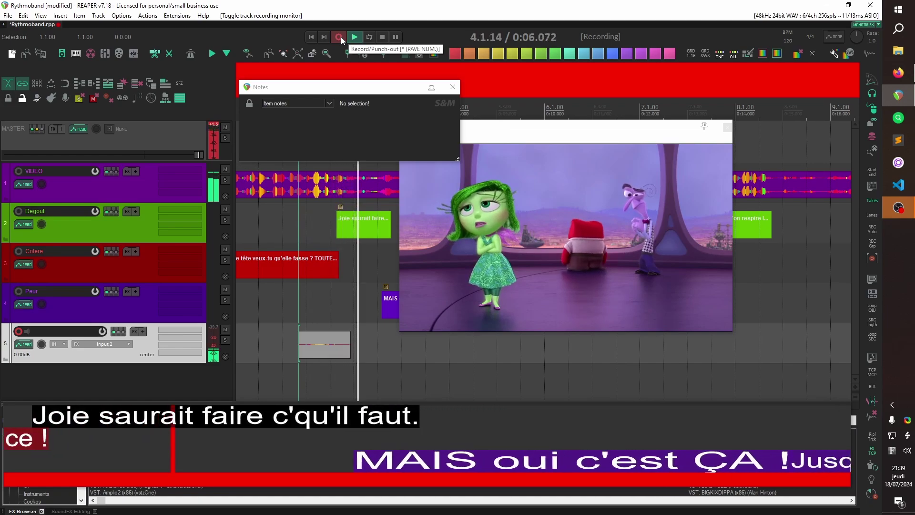
pyautogui.click(338, 37)
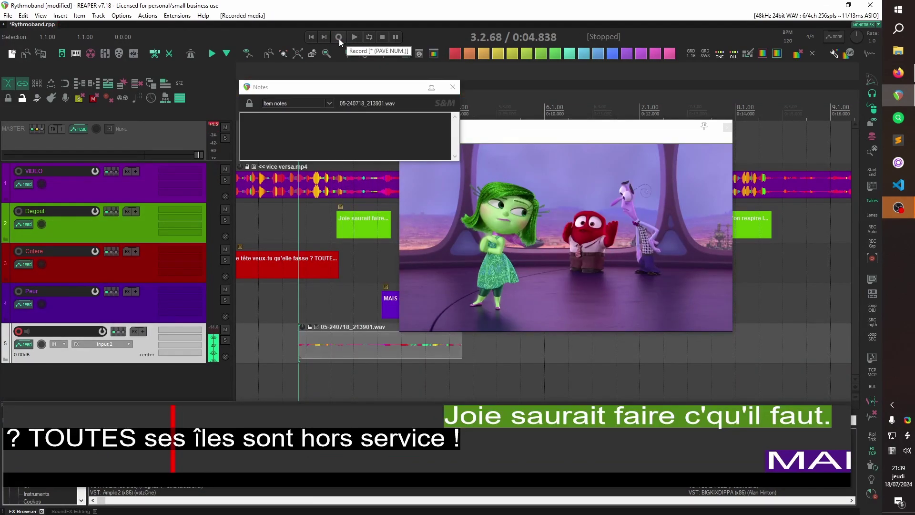